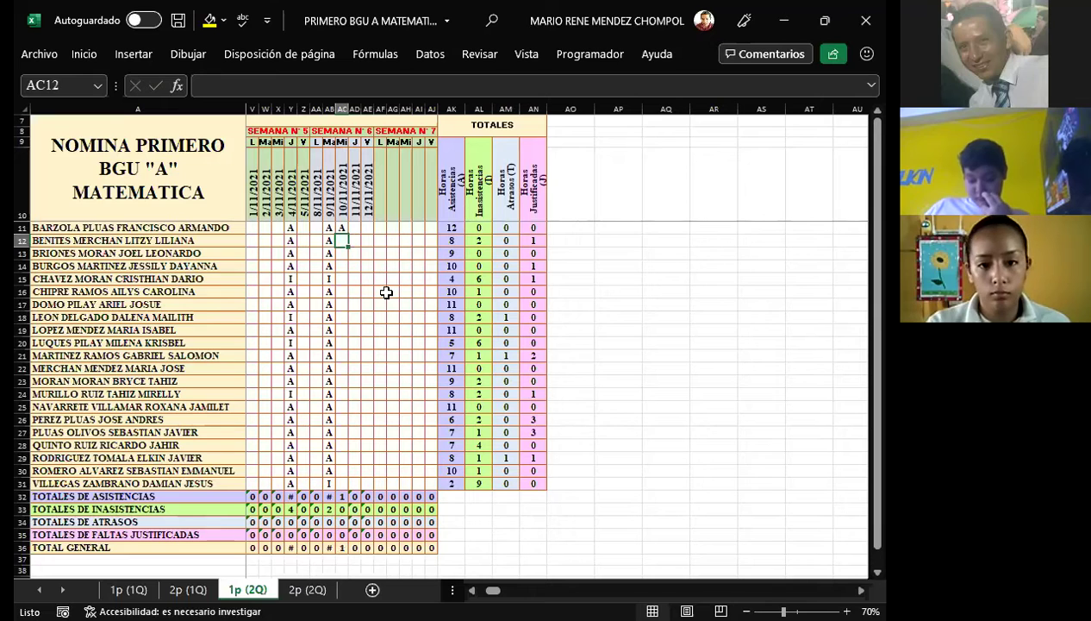
Record the 10/11/2021 attendance in column AC: A for rows 12 to 14 and I for row 15.
key(Return)
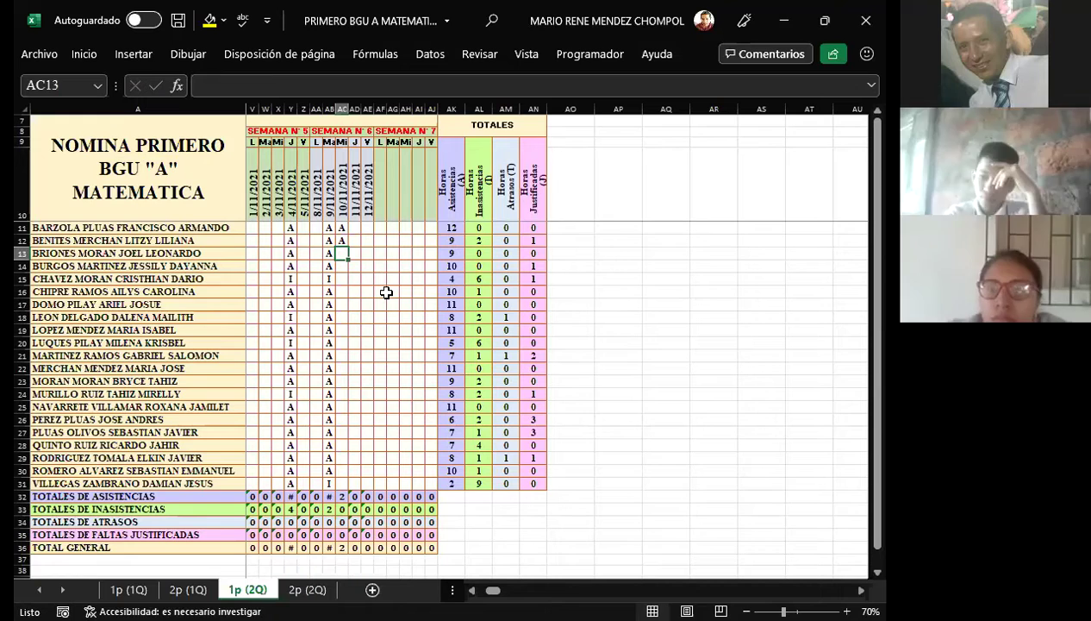
text(A)
key(Return)
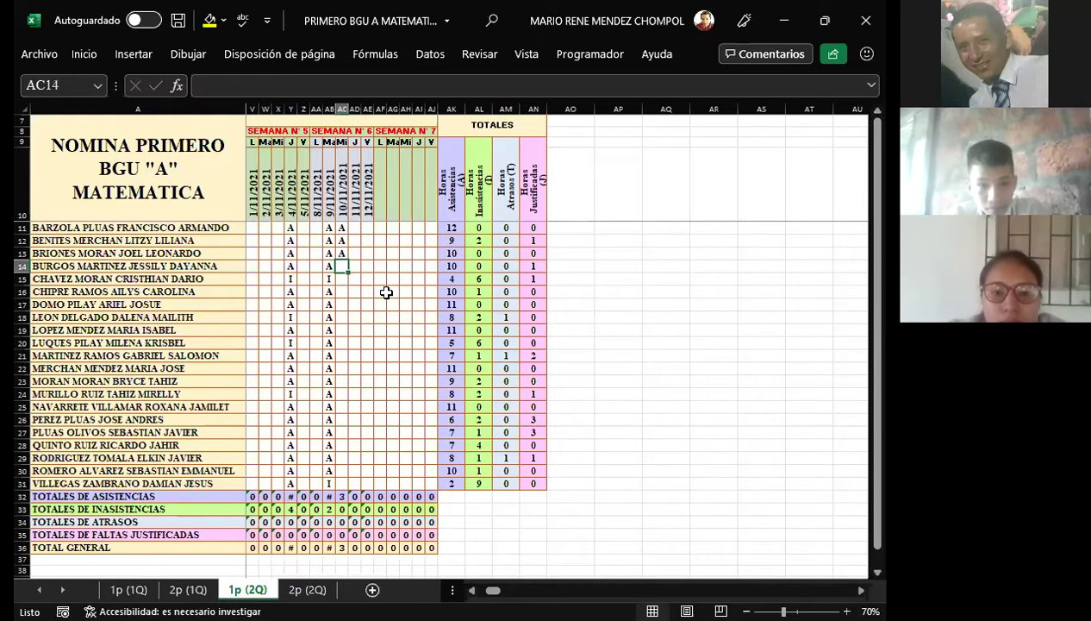
text(A)
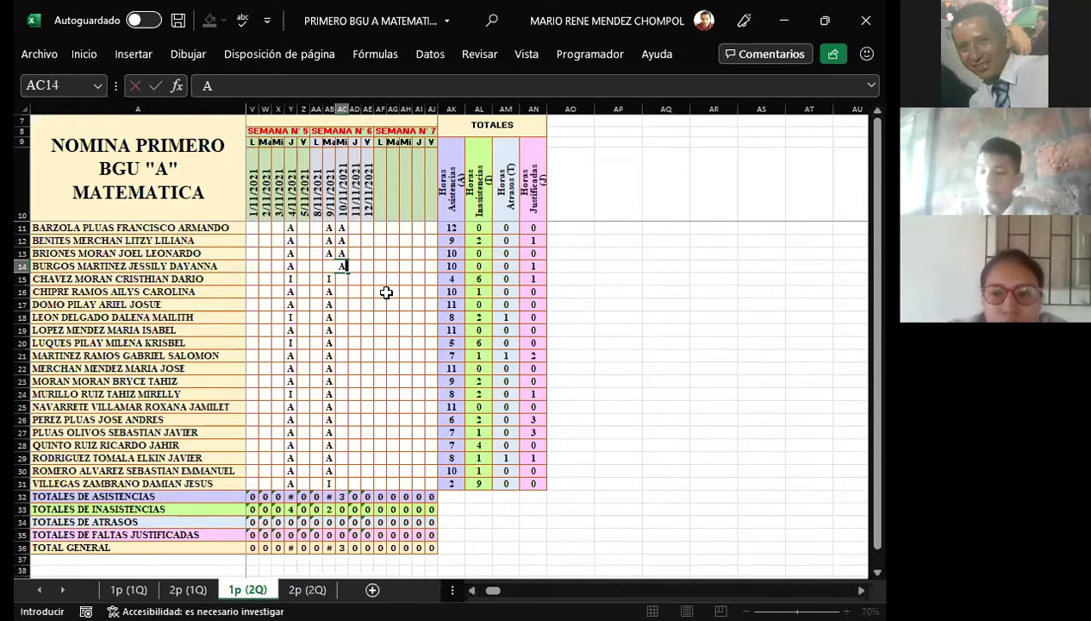
key(Return)
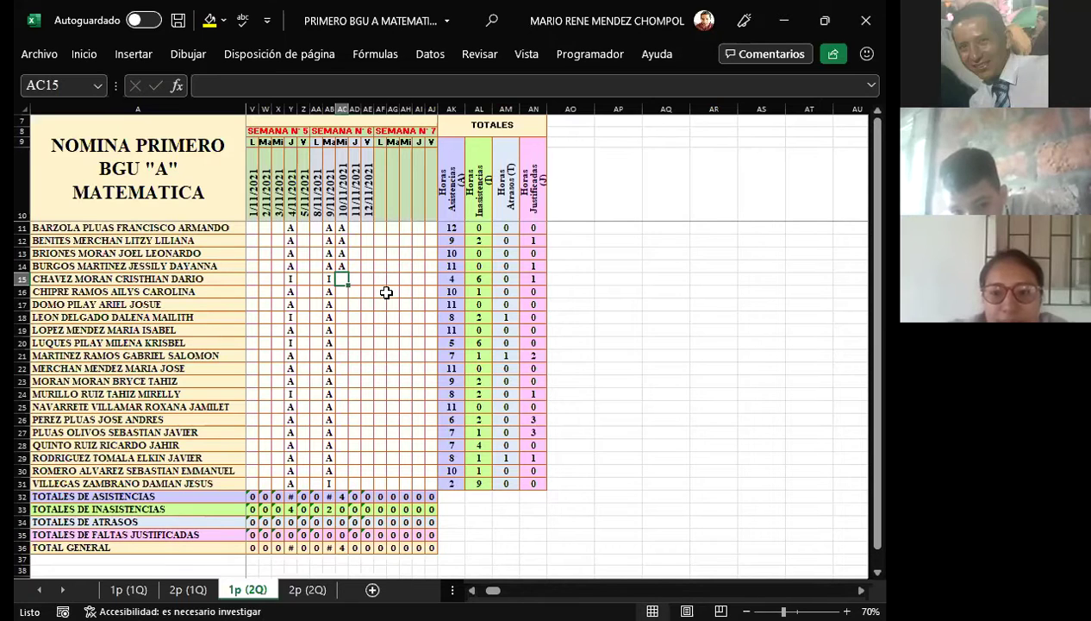
text(I)
key(Return)
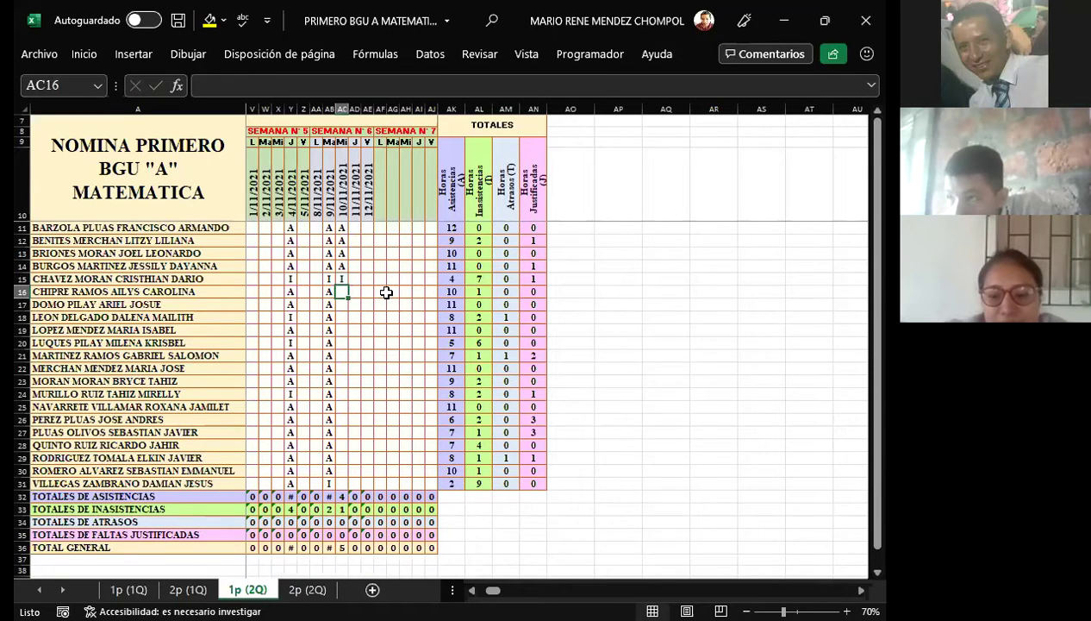
Mark the students in rows 16 to 18 as A for 10/11/2021.
text(A)
key(Return)
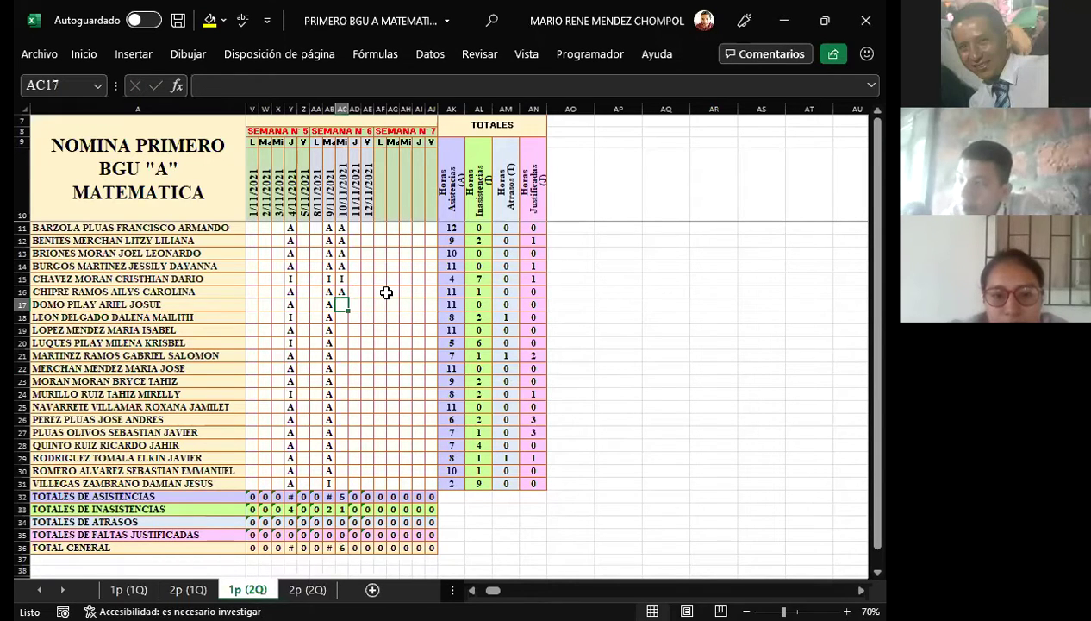
text(A)
key(Return)
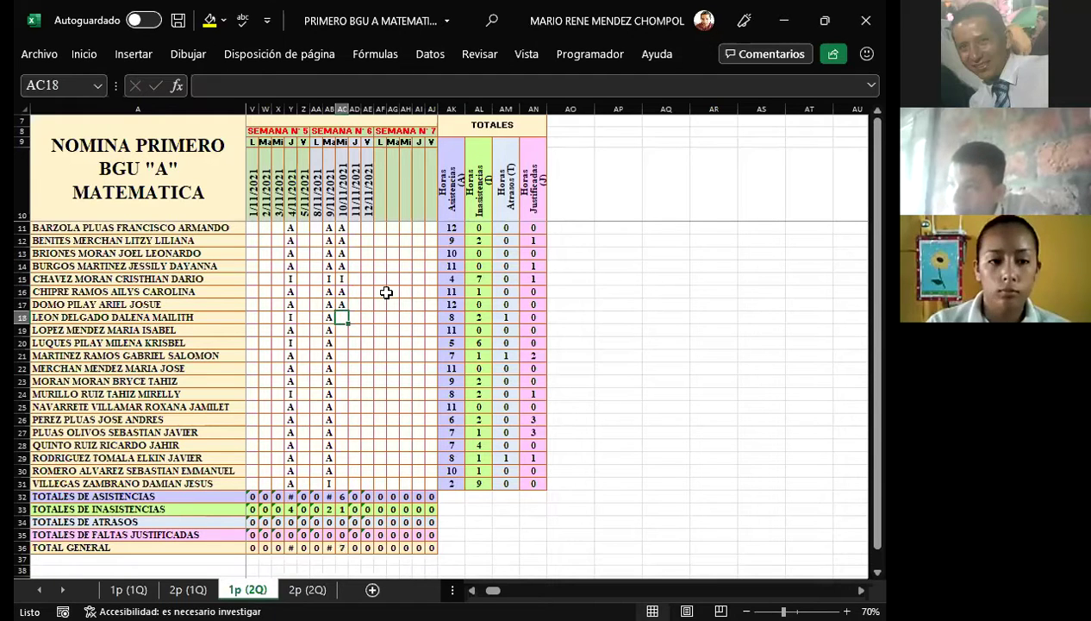
text(A)
key(Return)
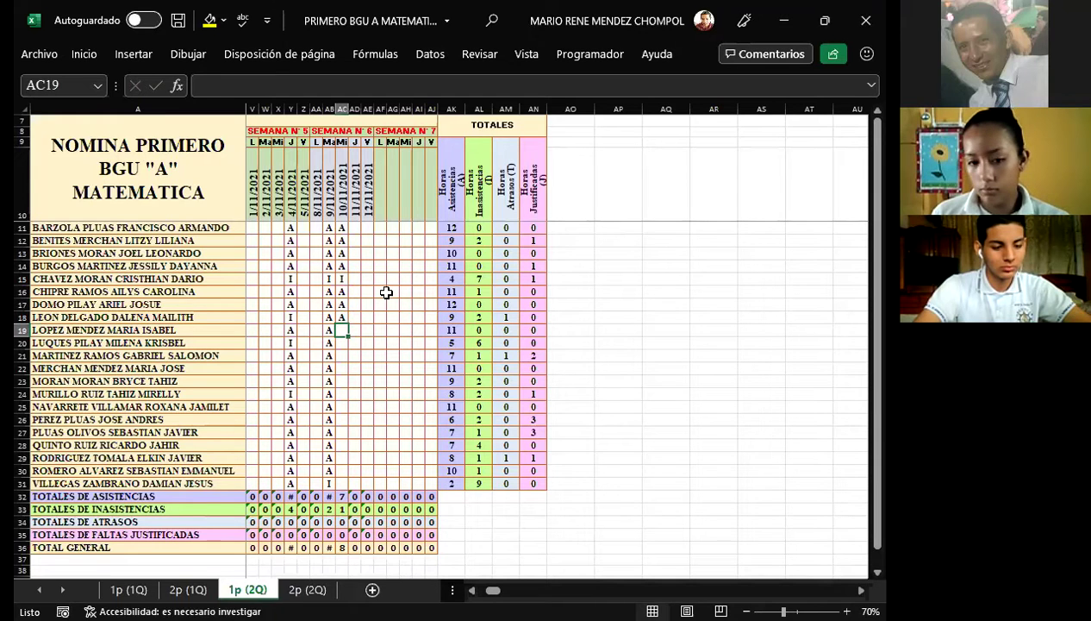
Enter the 10/11/2021 attendance as I for rows 19 and 20 and A for rows 21 and 22.
text(I)
key(Return)
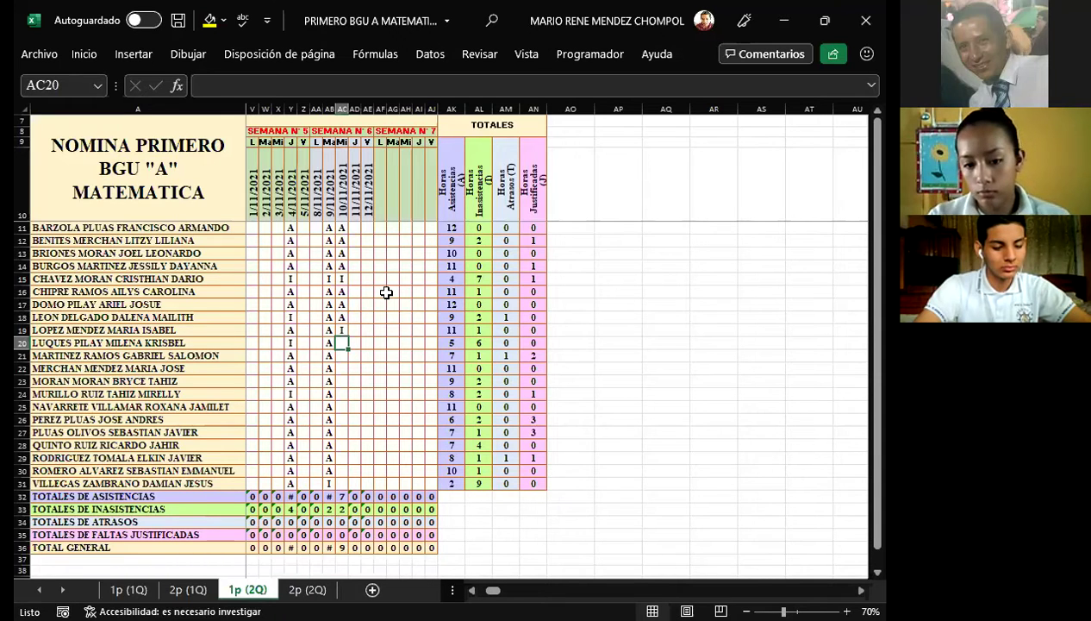
text(I)
key(Return)
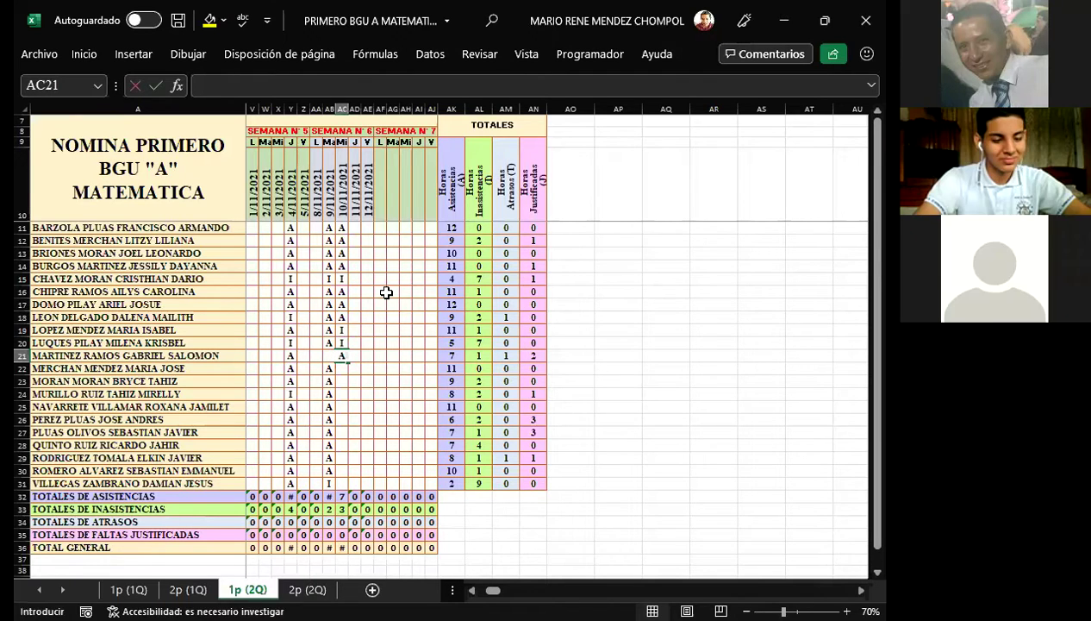
text(A)
key(Return)
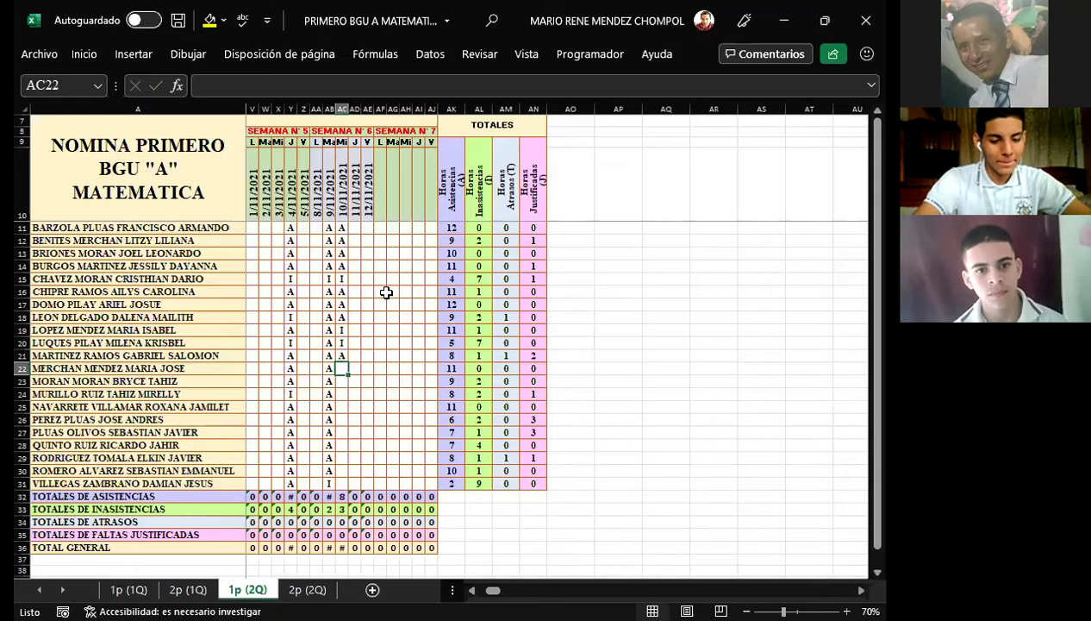
text(A)
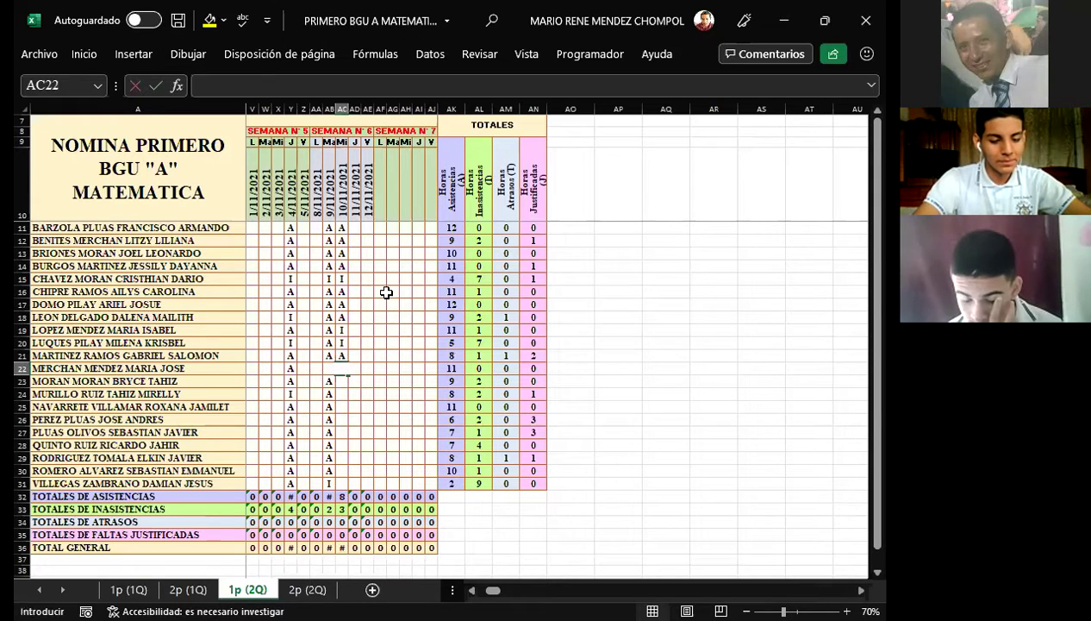
key(Return)
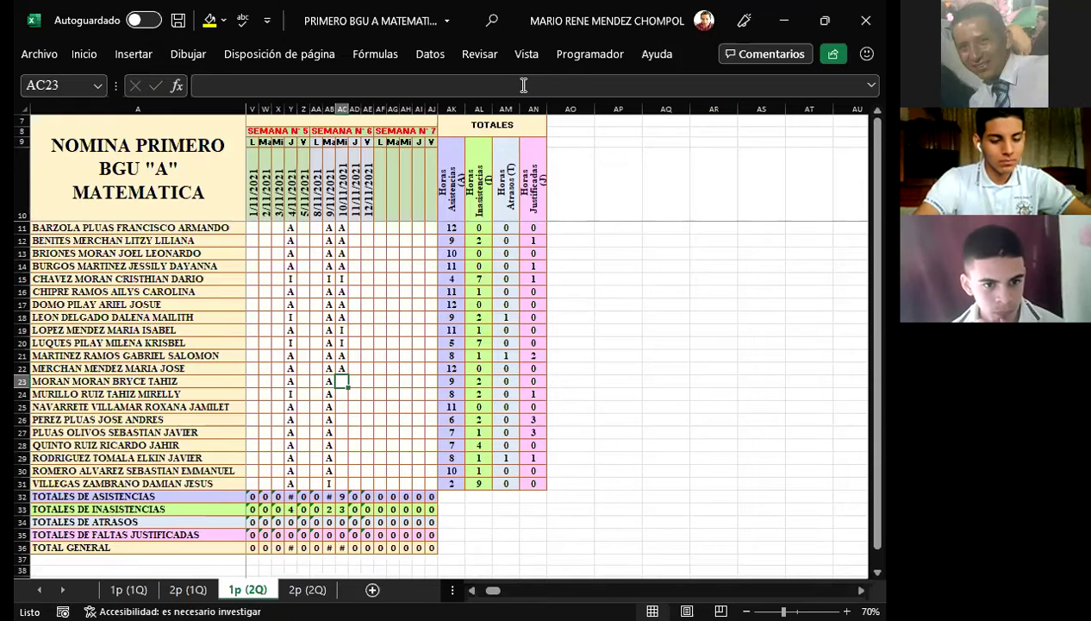
Correct the 10/11/2021 attendance of the student in row 19 to A.
key(Up)
key(Up)
key(Up)
key(Up)
text(A)
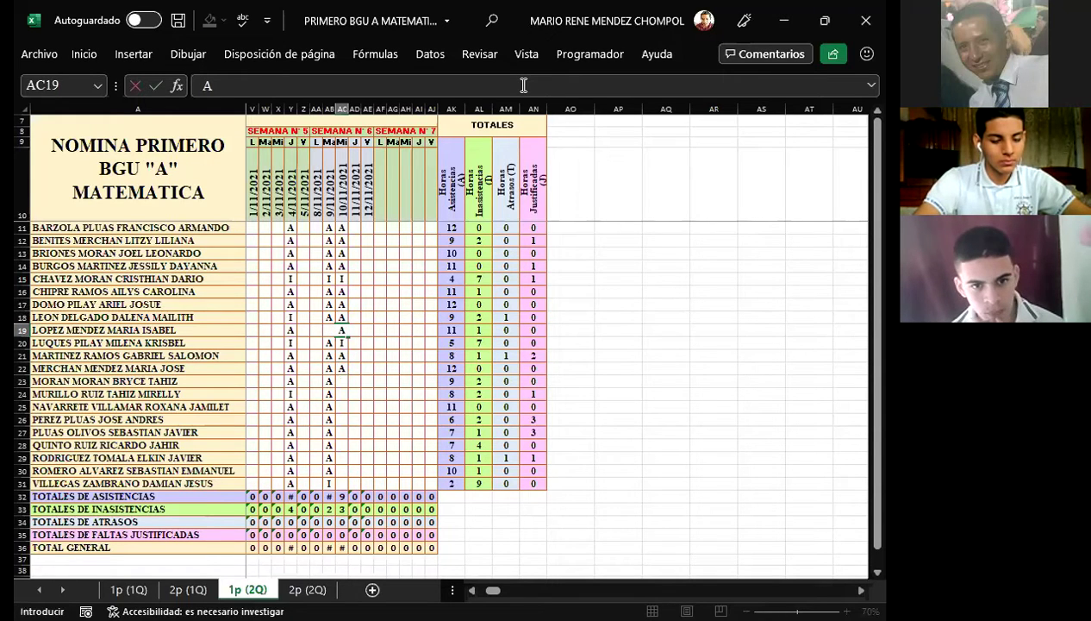
key(Down)
Enter I for row 23 and A for row 24 in the 10/11/2021 column.
key(Down)
key(Down)
key(Down)
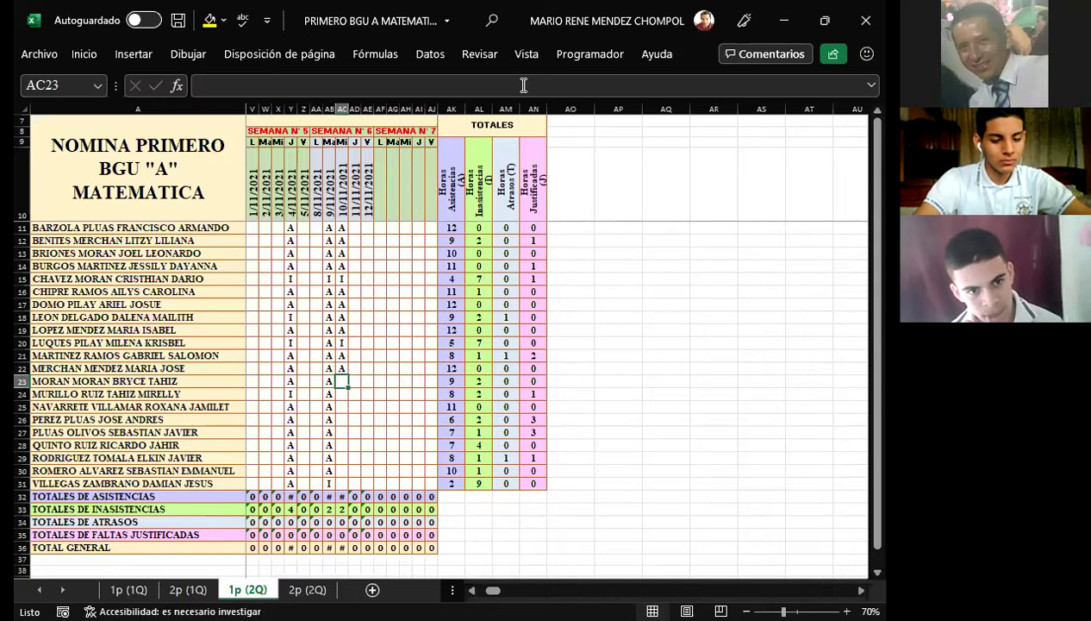
text(I)
key(Return)
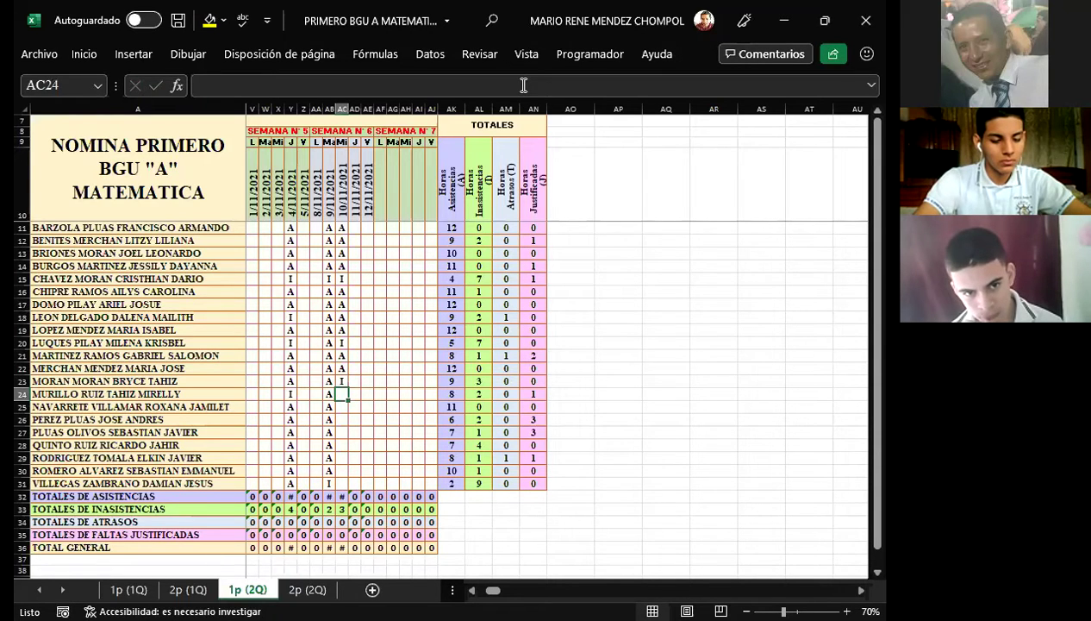
text(A)
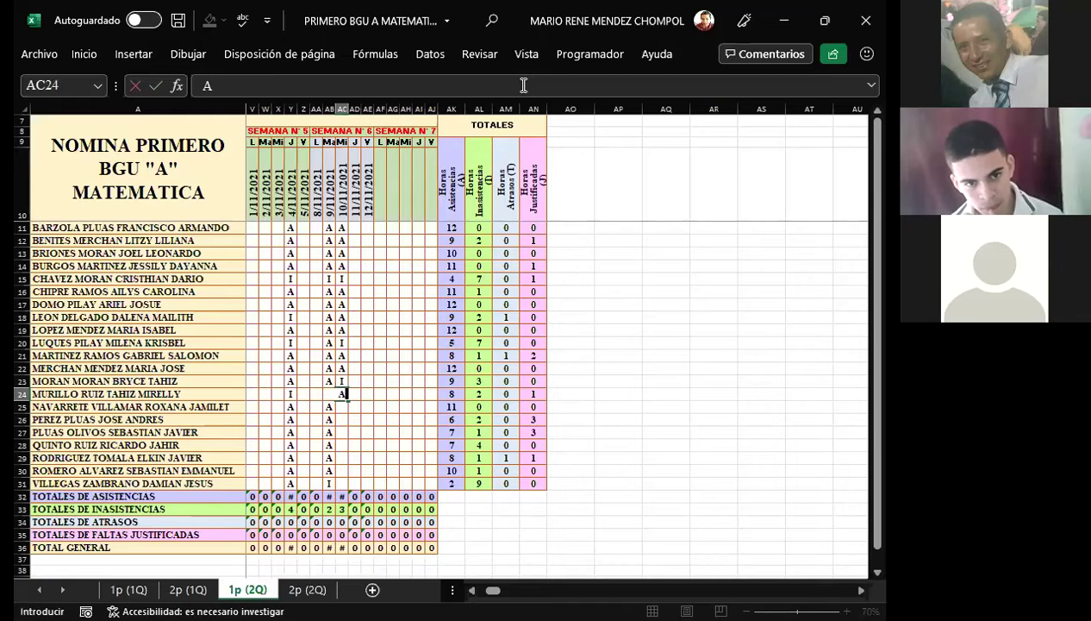
key(Return)
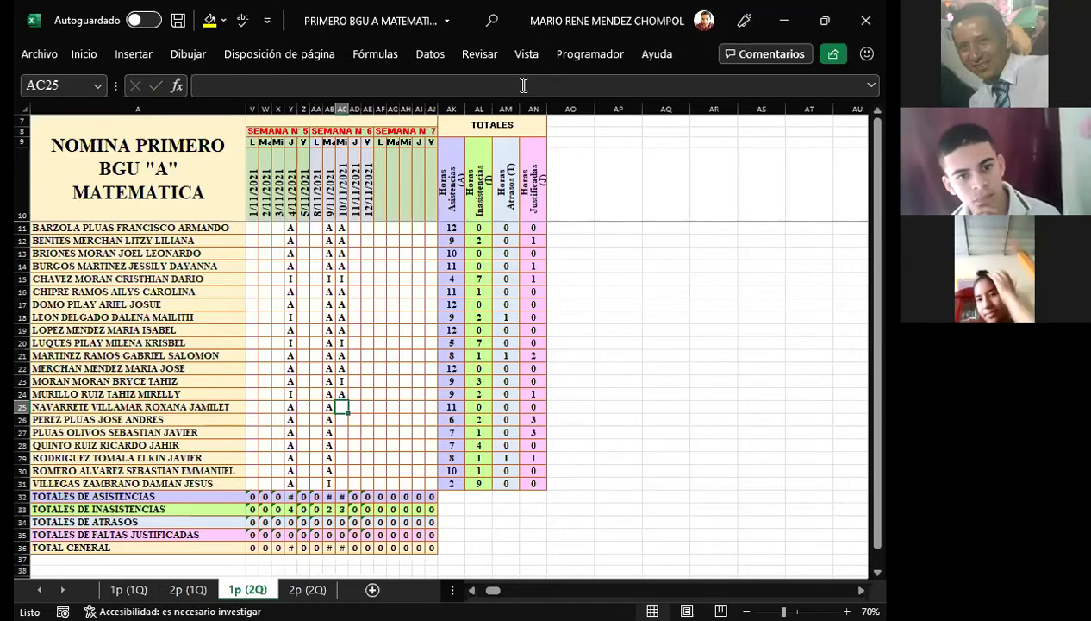
Enter I for the student in row 25 on 10/11/2021 and correct it to A.
text(I)
key(Return)
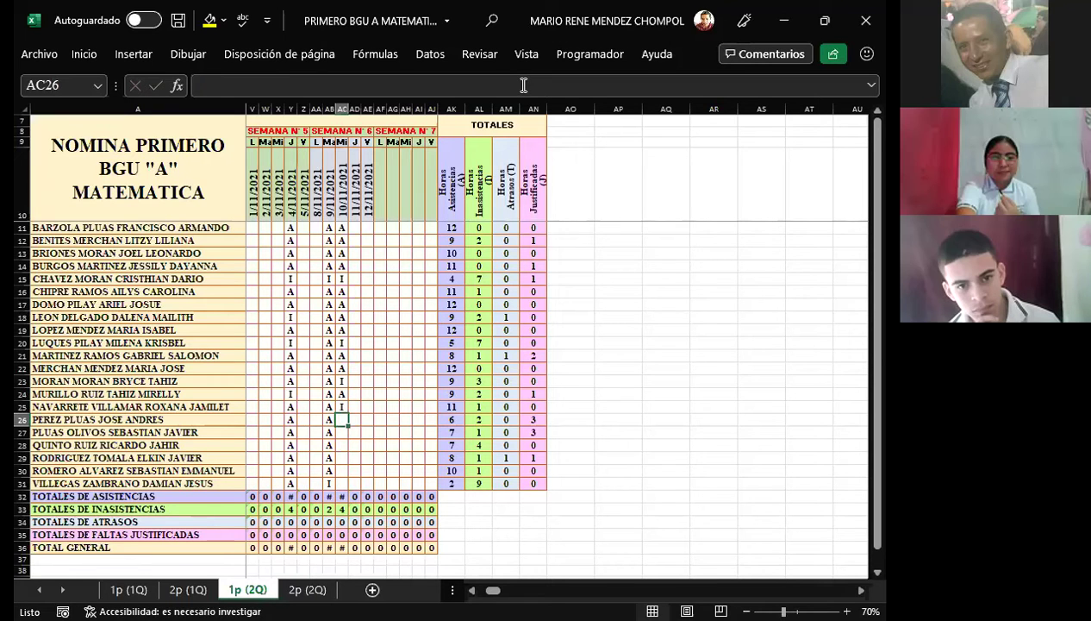
key(Up)
text(A)
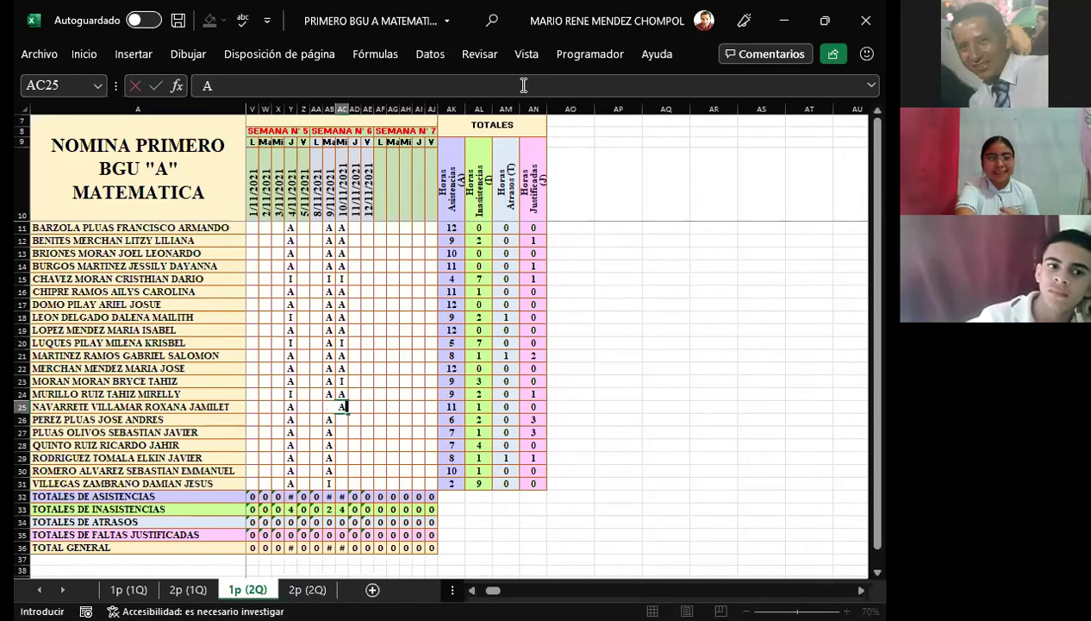
key(Return)
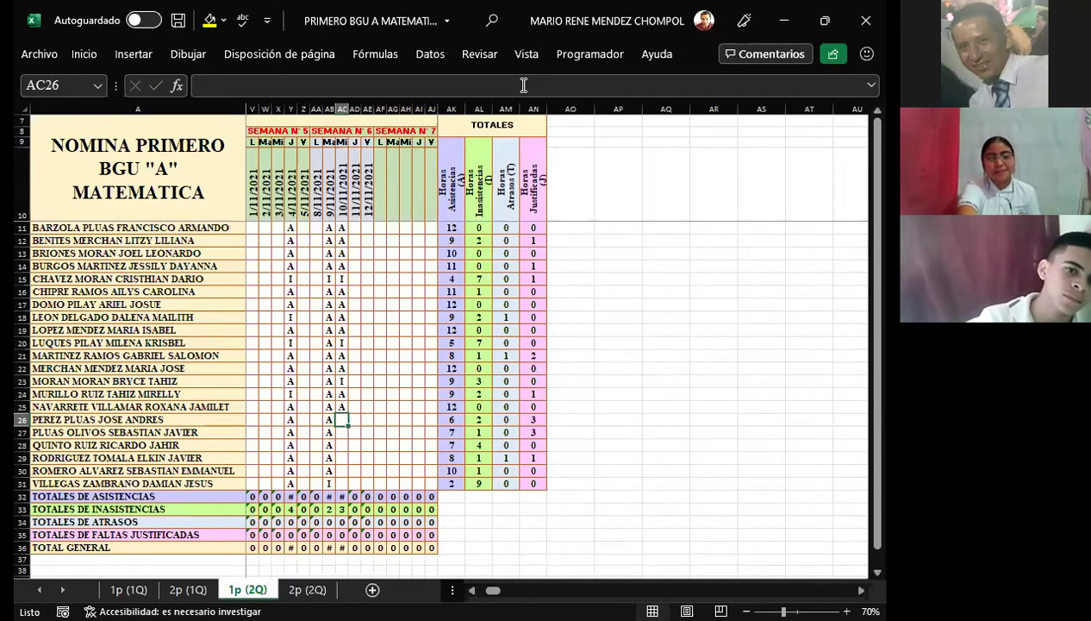
Mark the students in rows 26 to 28 as A for 10/11/2021.
text(A)
key(Return)
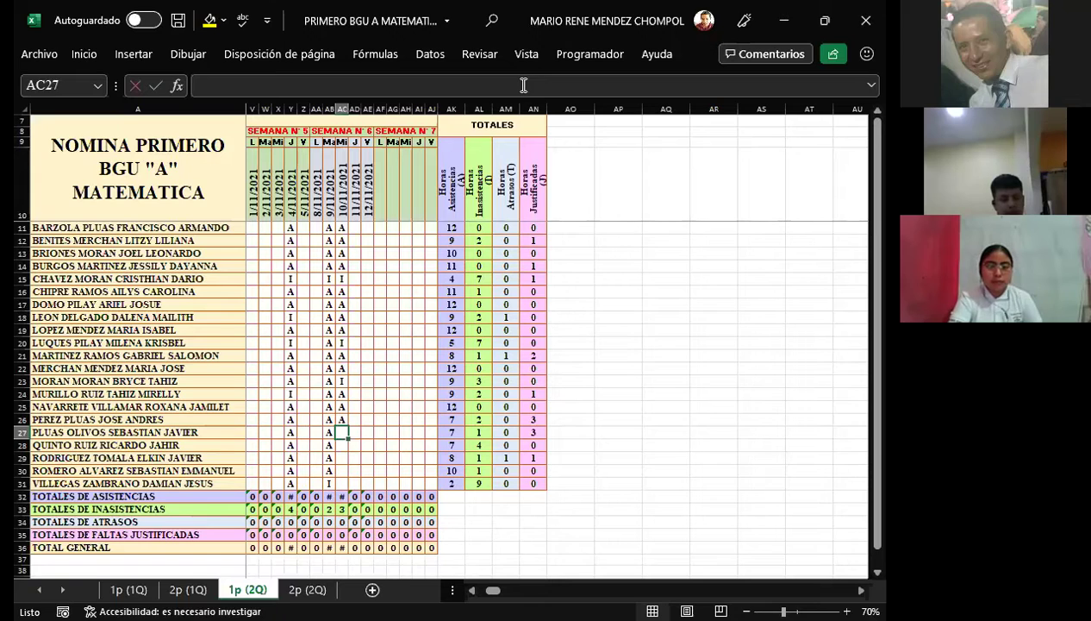
text(A)
key(Return)
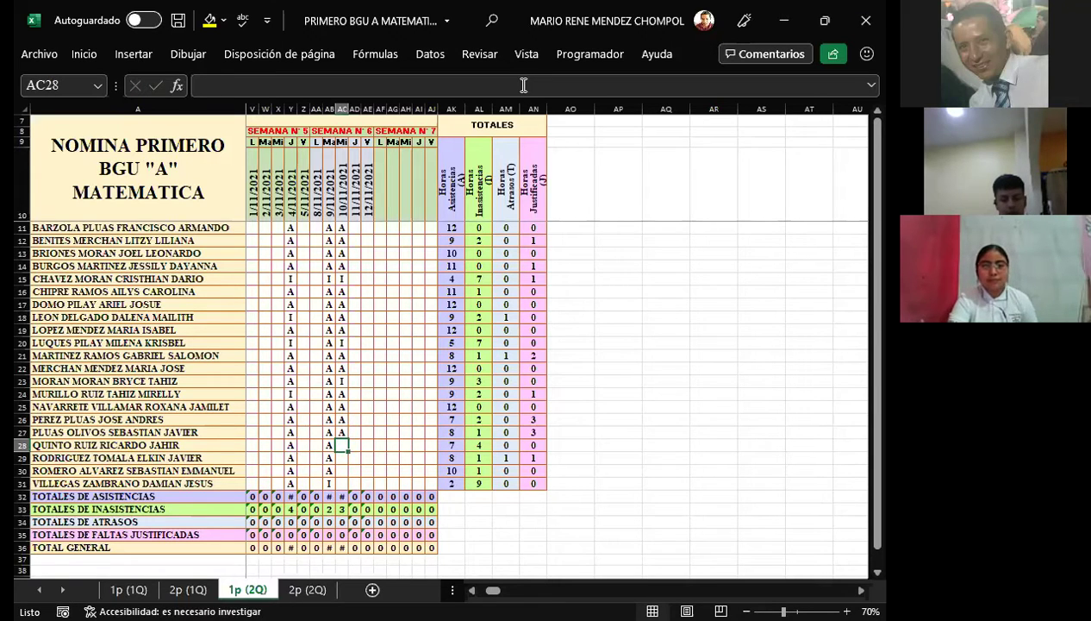
text(A)
key(Return)
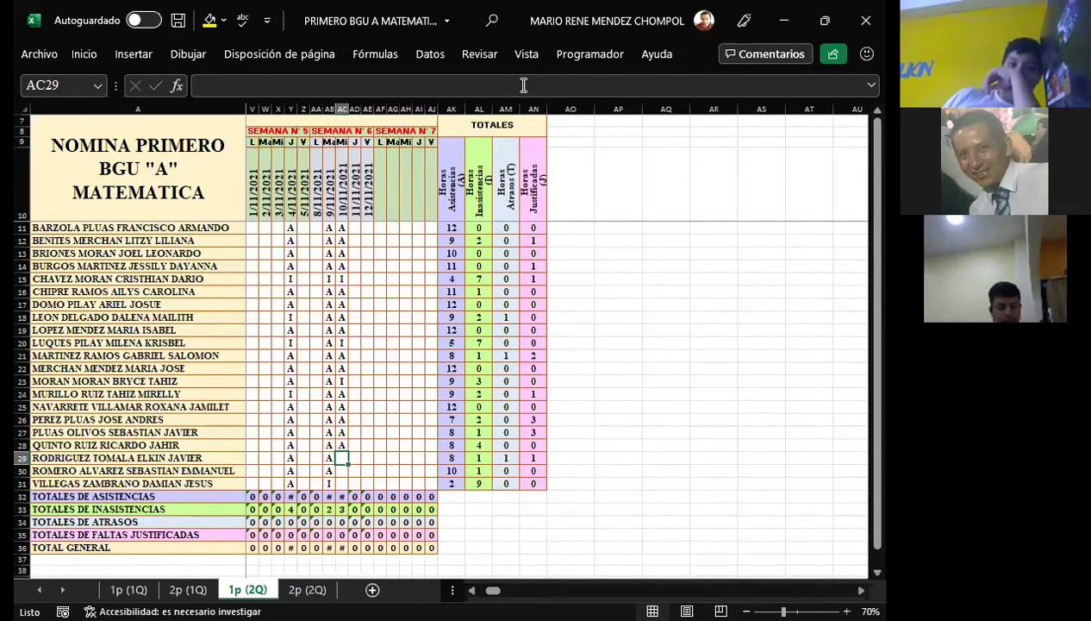
Enter A for row 29 and J (justified) for row 30 in the 10/11/2021 column.
text(A)
key(ctrl+Return)
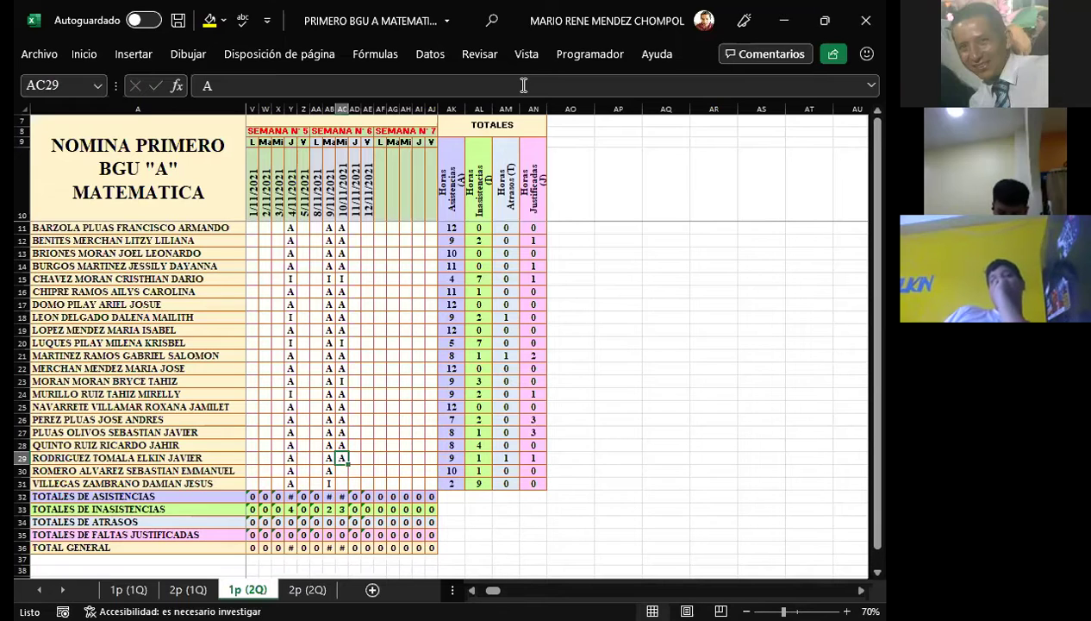
key(Down)
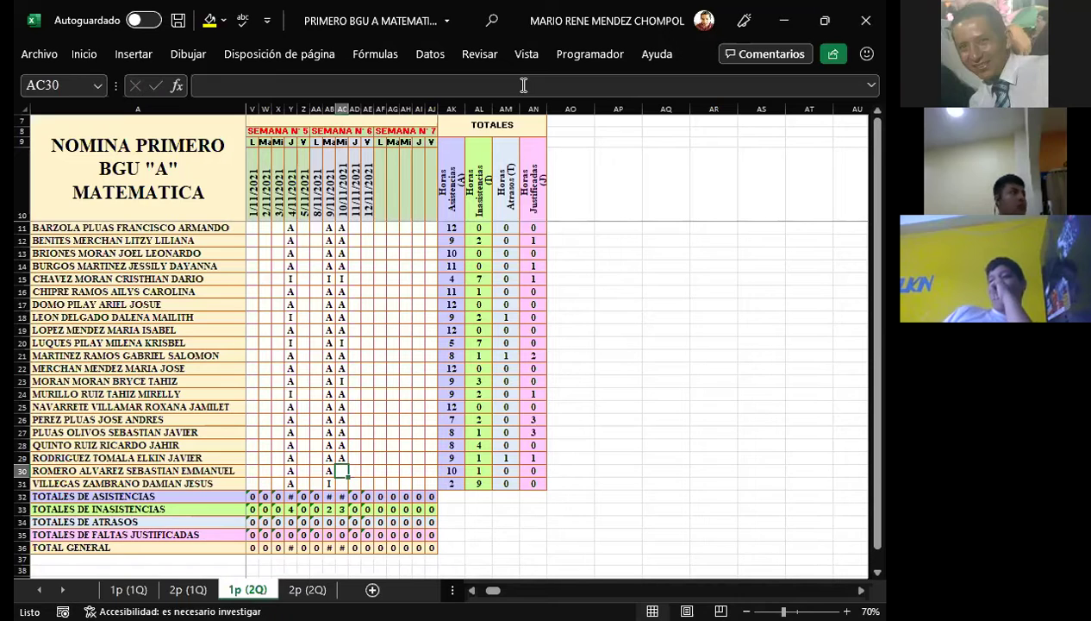
text(J)
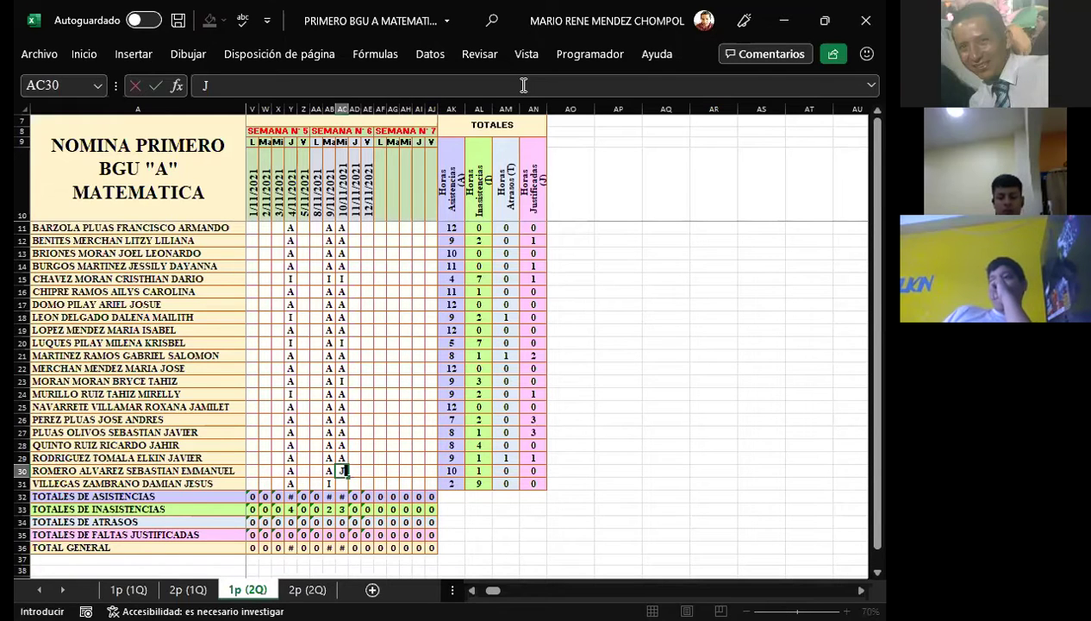
key(Return)
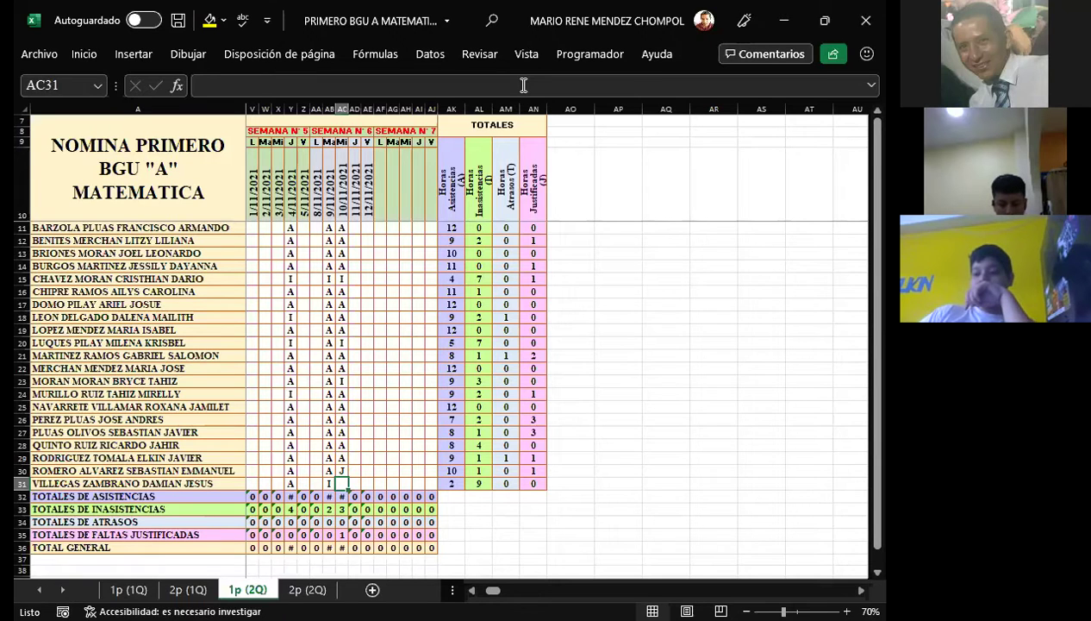
Mark the last student, in row 31, as I for 10/11/2021 and auto-fit the width of column AC.
text(I)
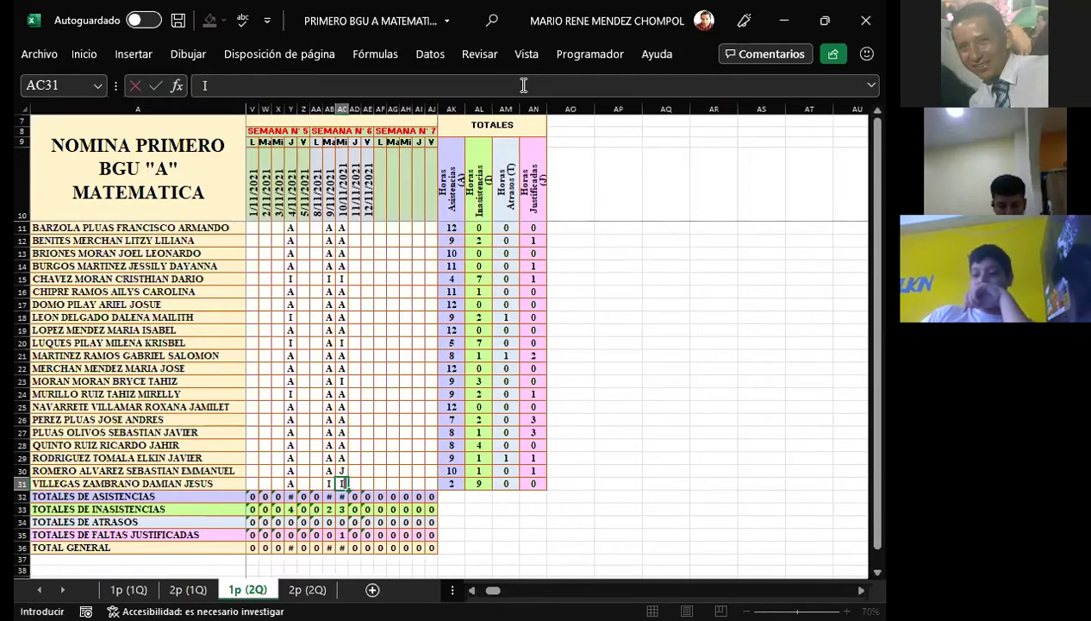
key(Up)
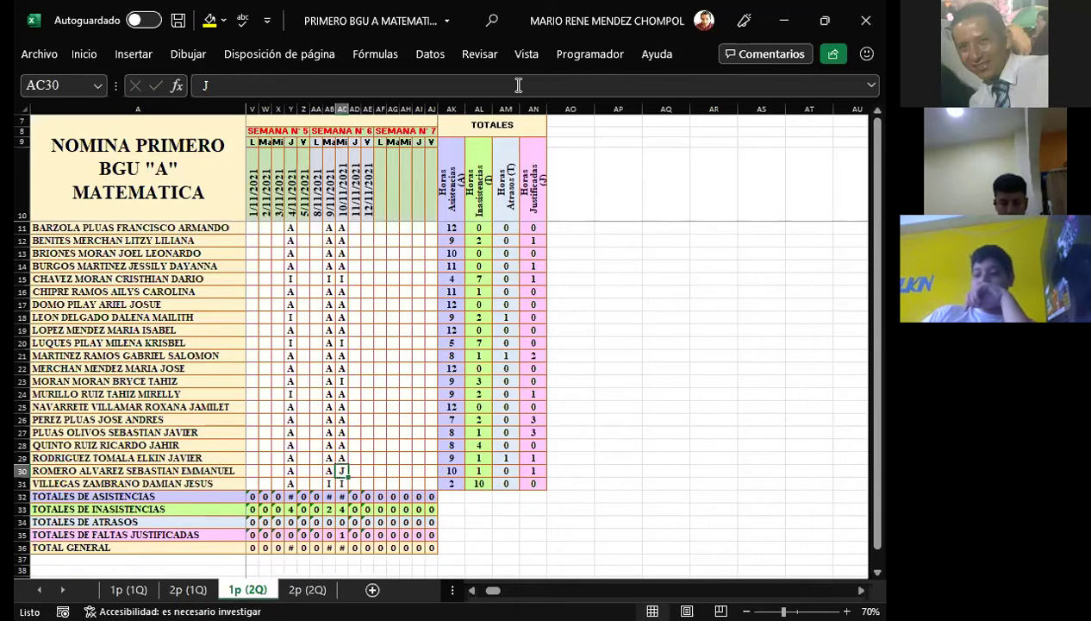
double_click(348, 107)
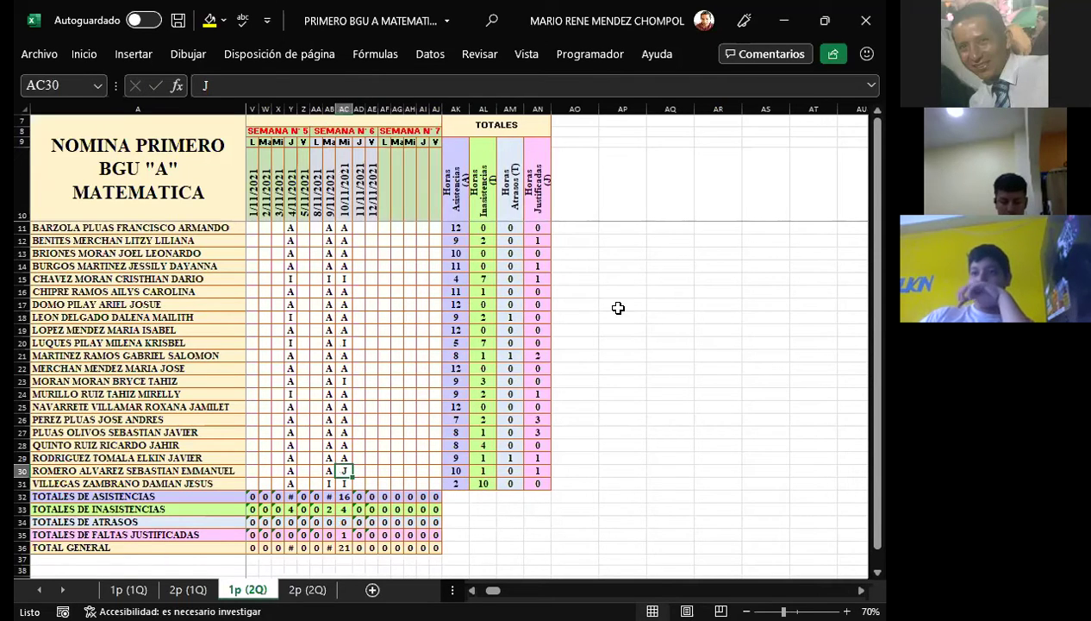